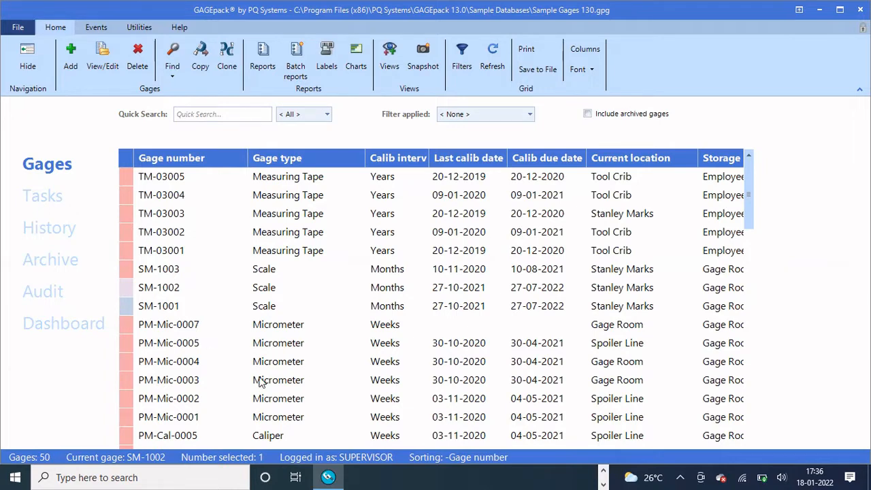
# Review the calibration, R&R and maintenance due dates and intervals on the card of gage SM-1002.
pyautogui.doubleClick(266, 296)
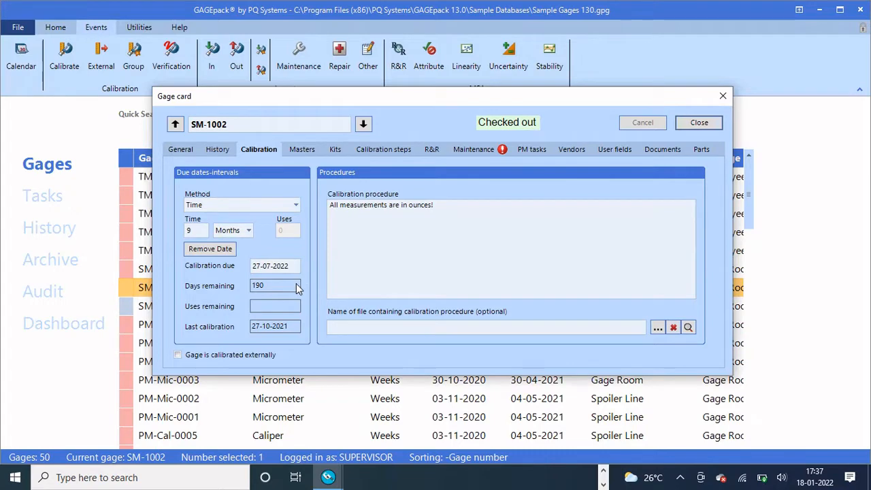
pyautogui.click(433, 150)
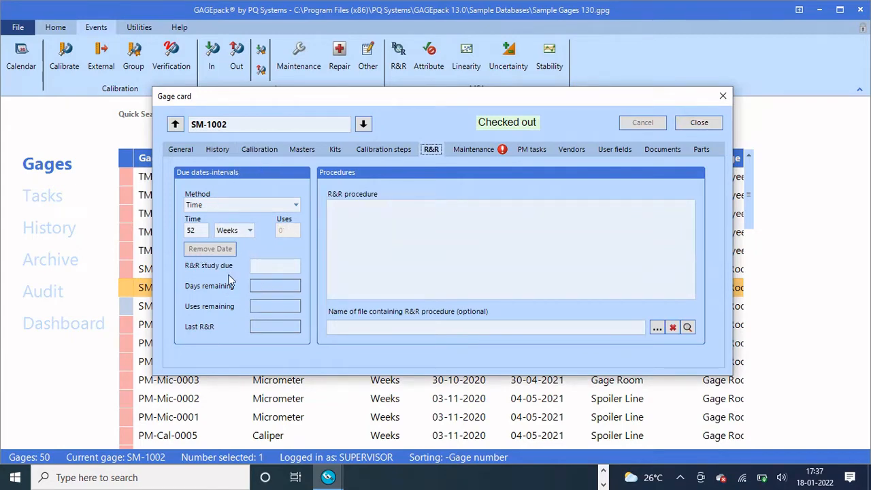
pyautogui.click(470, 151)
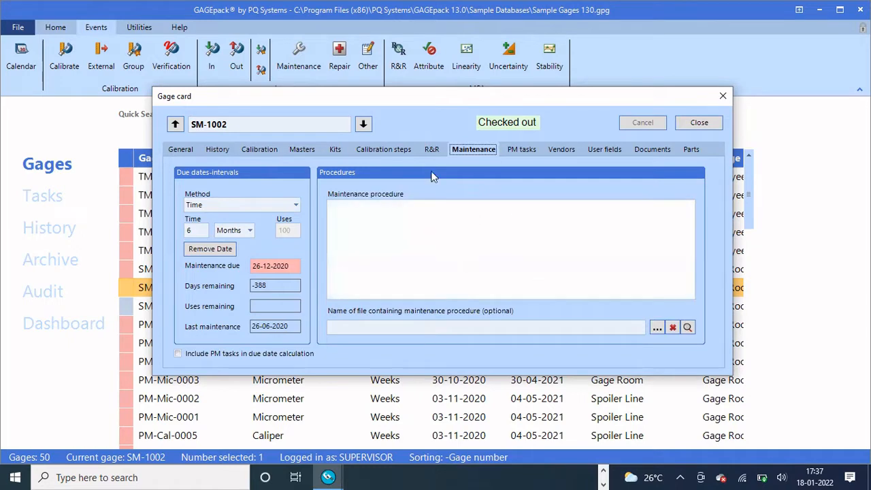
pyautogui.click(265, 151)
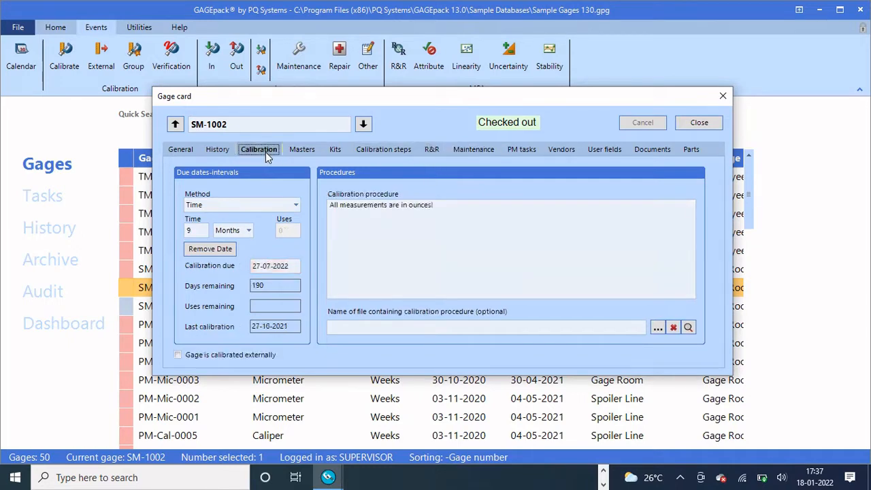
pyautogui.click(431, 150)
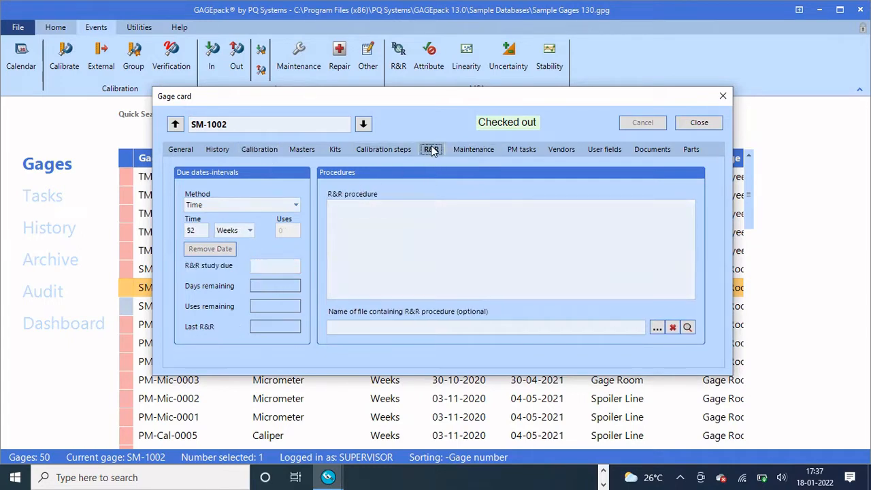
pyautogui.click(477, 150)
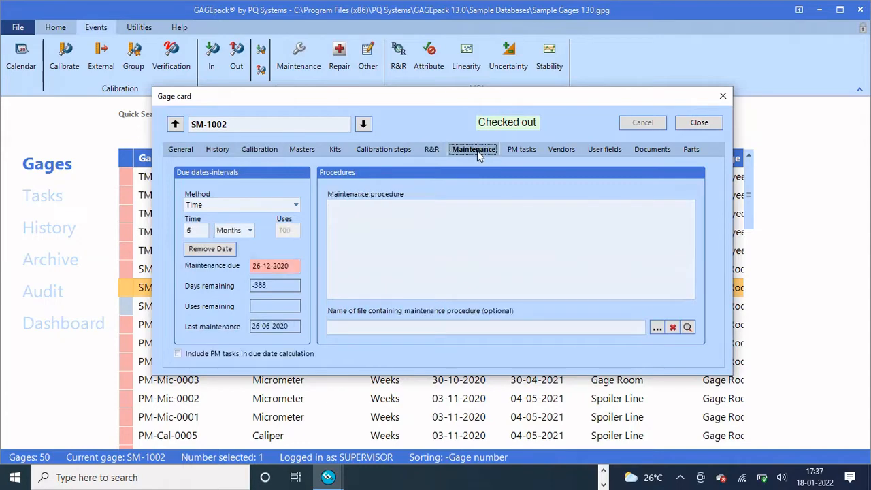
pyautogui.click(267, 154)
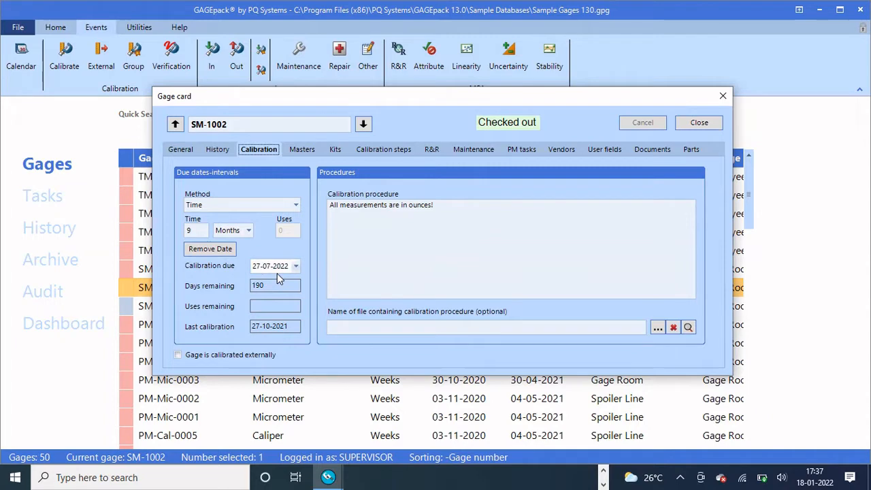
pyautogui.click(724, 94)
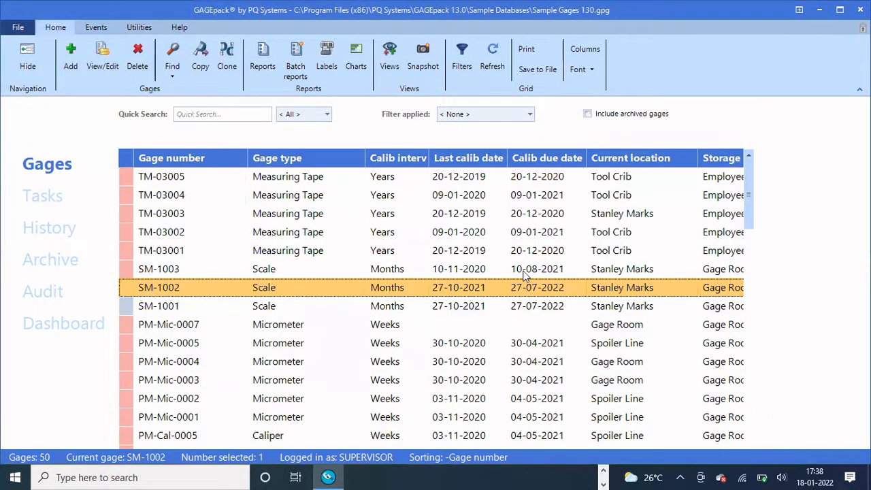
# Enable skip date processing in the global settings, with both Saturdays and Sundays skipped.
pyautogui.click(18, 28)
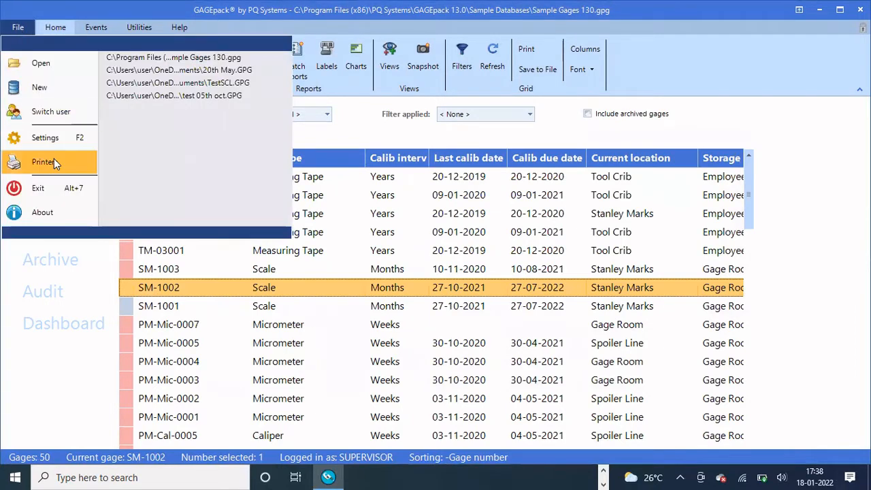
pyautogui.click(56, 137)
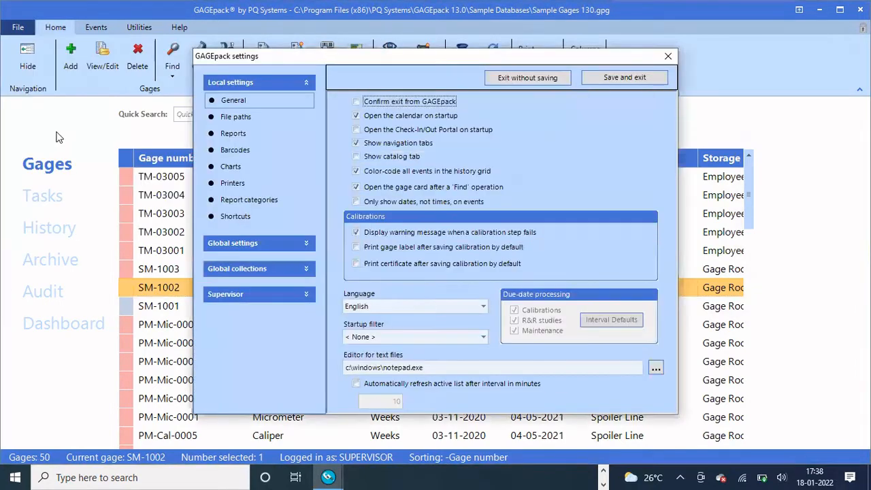
pyautogui.click(252, 243)
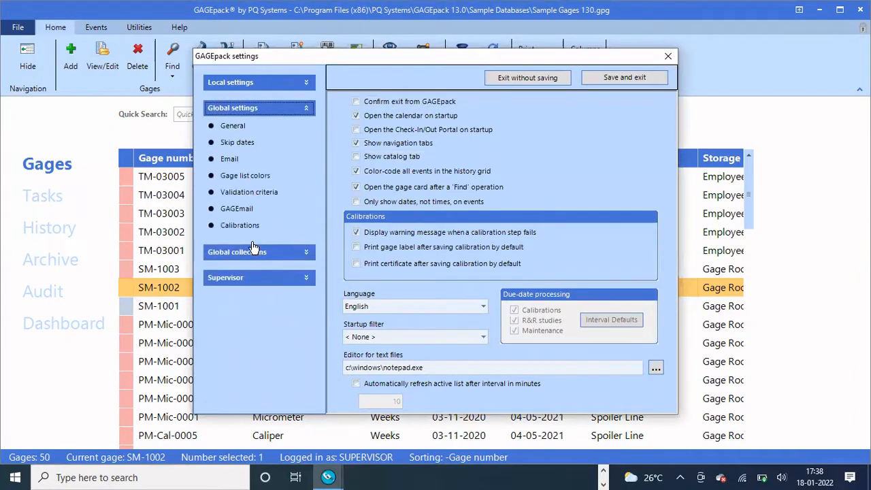
pyautogui.click(233, 142)
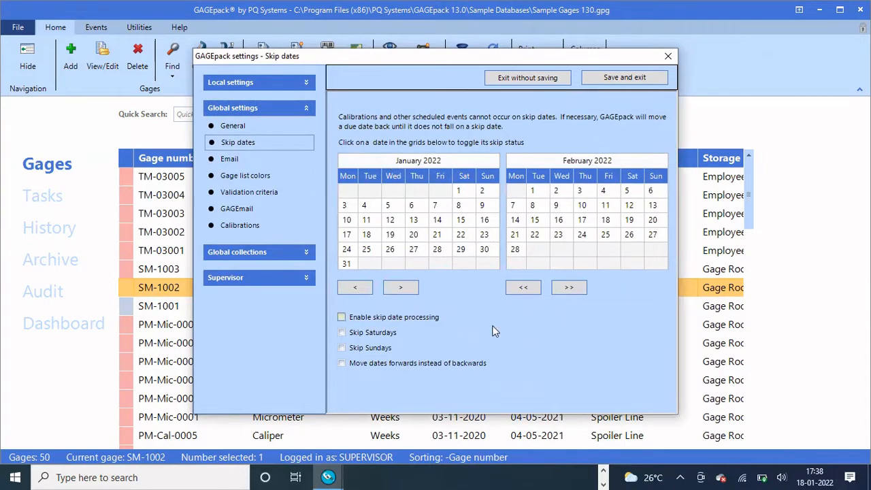
pyautogui.click(341, 317)
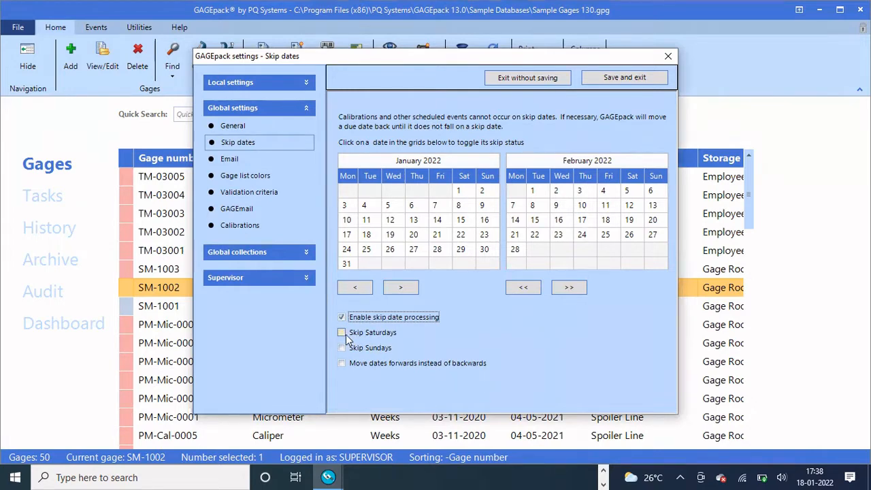
pyautogui.click(341, 333)
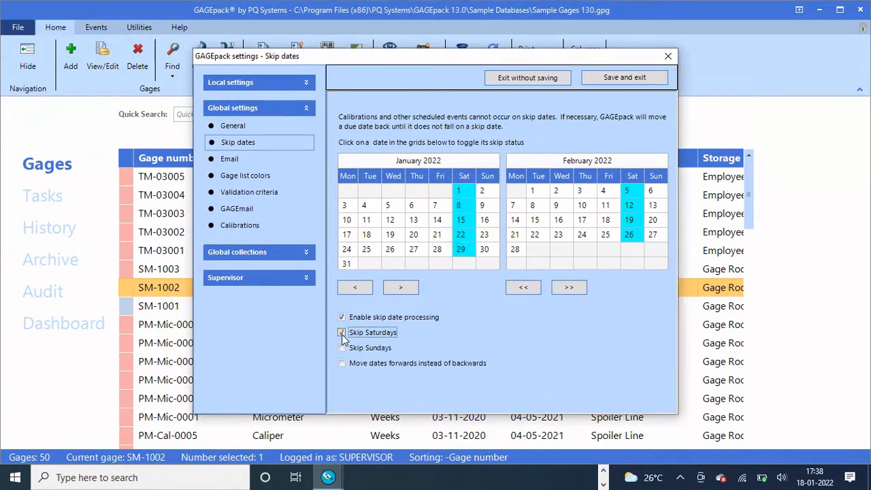
pyautogui.click(341, 348)
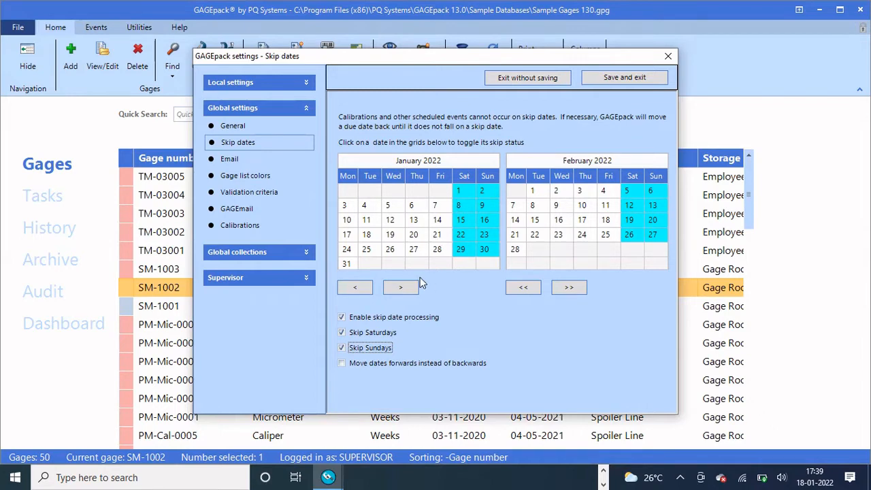
pyautogui.click(342, 333)
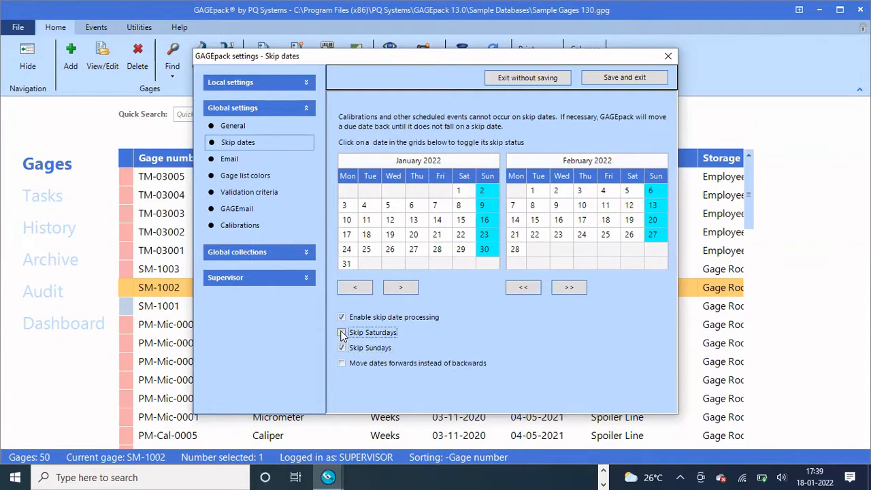
pyautogui.click(342, 332)
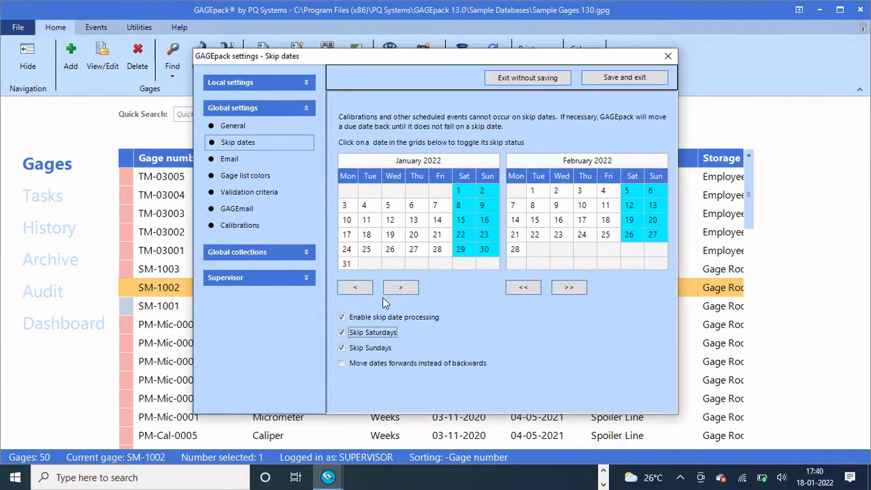
# Clear the skip mark on 27 July 2022 and mark it as a skip date again.
pyautogui.click(400, 289)
pyautogui.click(401, 288)
pyautogui.click(401, 288)
pyautogui.click(400, 288)
pyautogui.click(401, 289)
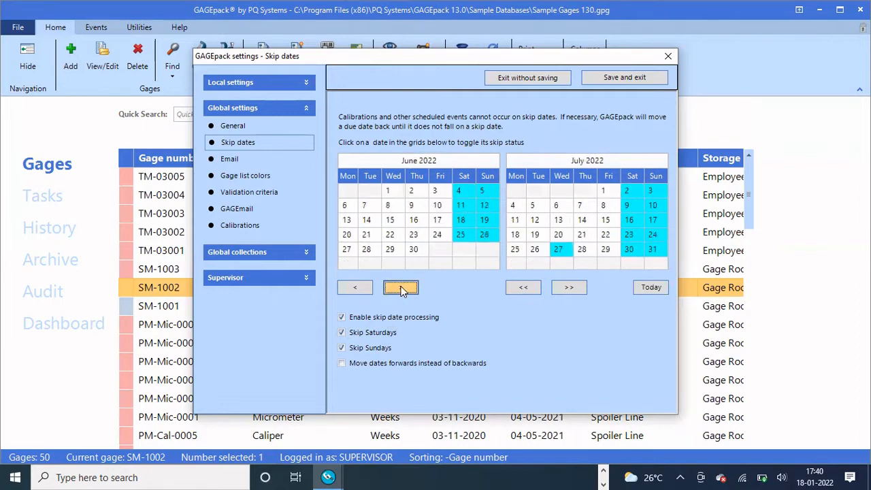
pyautogui.click(563, 251)
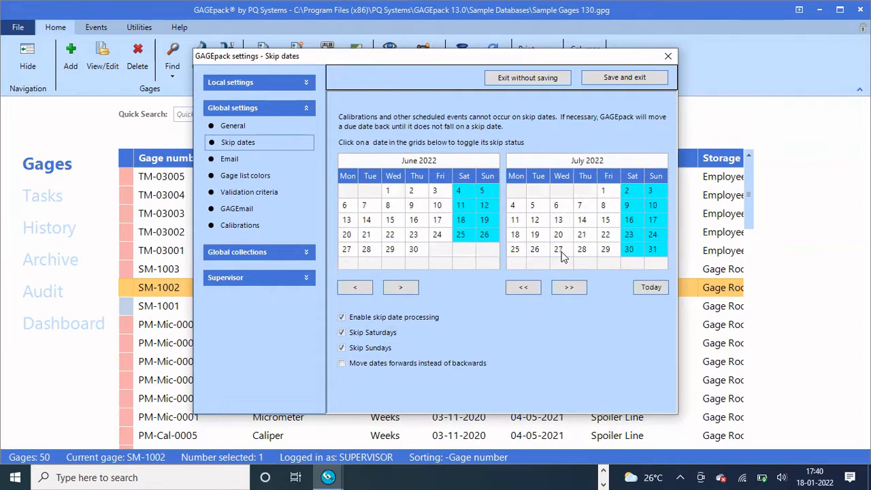
pyautogui.click(561, 253)
# Save the skip date settings with all due dates updated, and check the calibration due date of gage SM-1002.
pyautogui.click(615, 79)
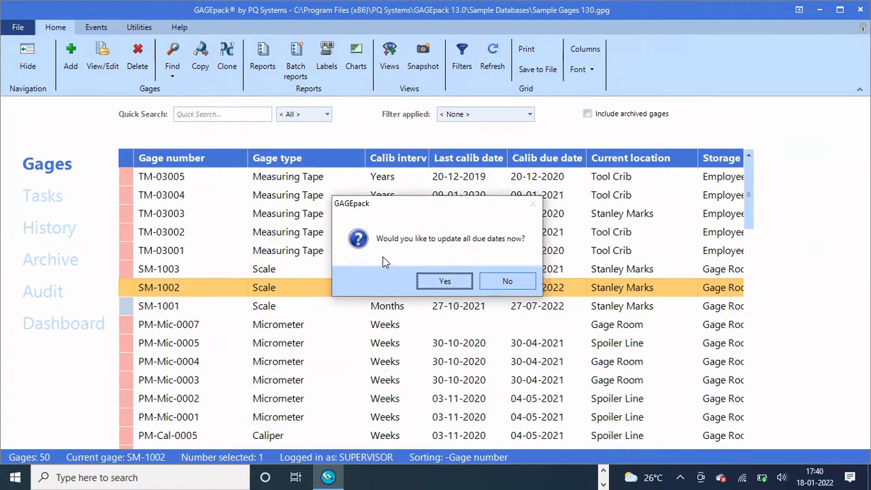
pyautogui.click(444, 282)
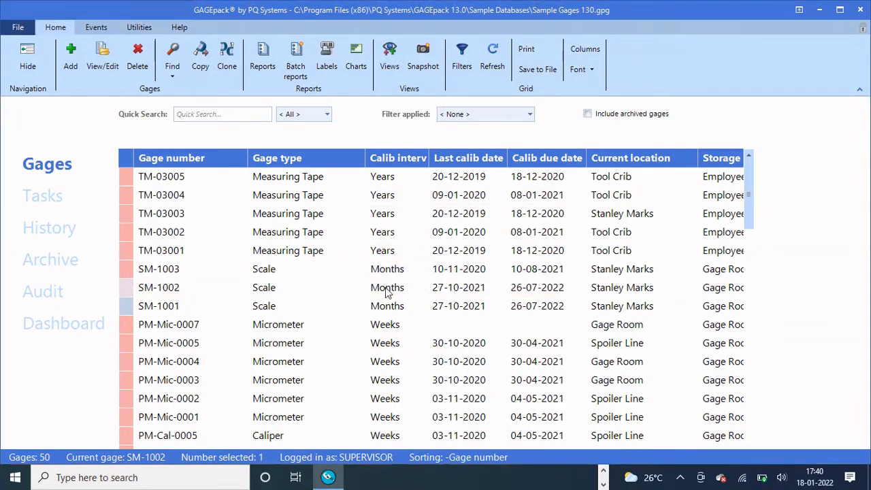
pyautogui.doubleClick(166, 289)
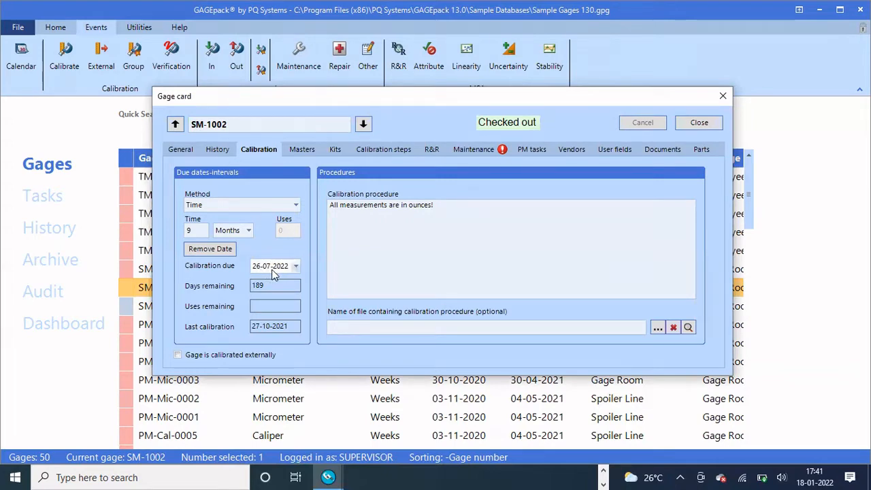
pyautogui.click(698, 123)
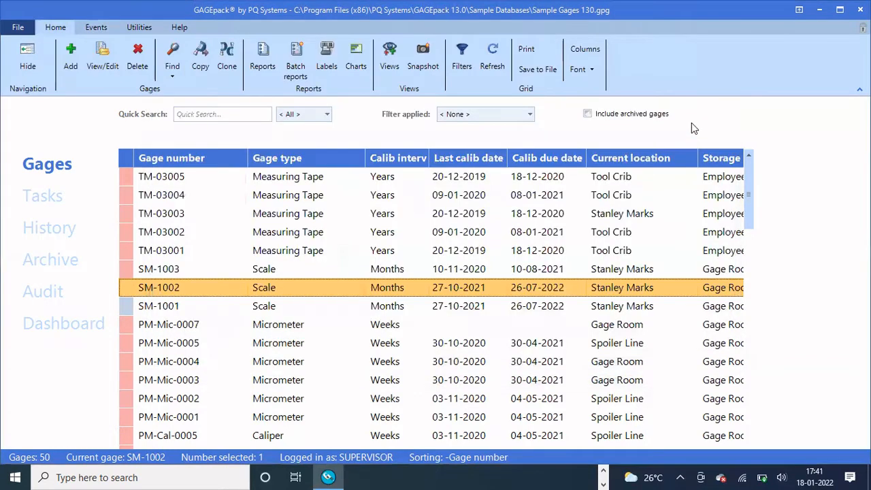
# Save the skip date settings with dates moved forwards instead of backwards, and recheck the calibration due date of gage SM-1002.
pyautogui.click(17, 28)
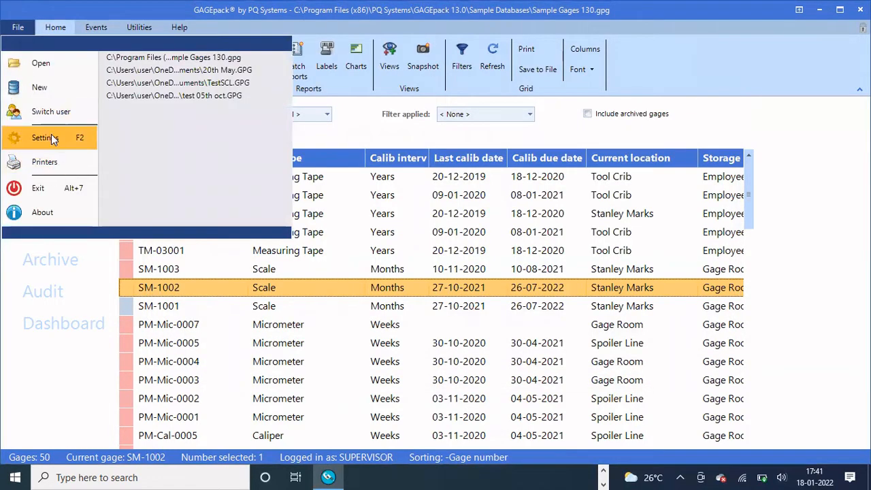
pyautogui.click(51, 136)
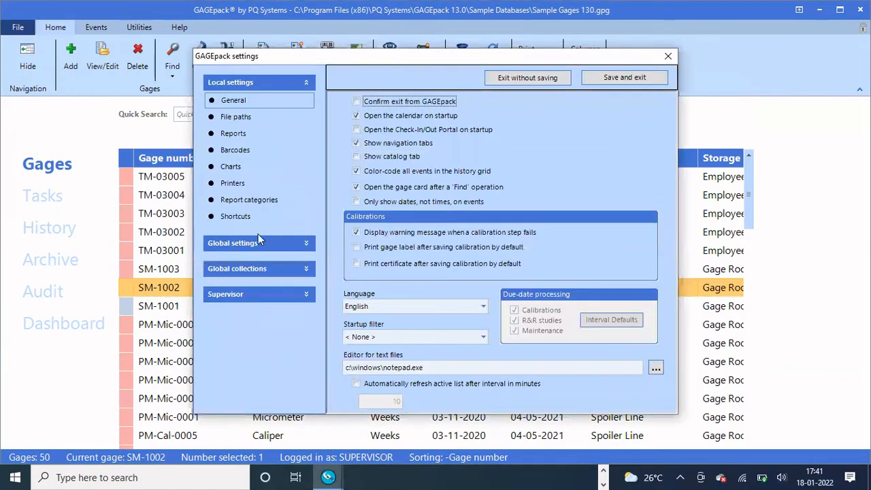
pyautogui.click(249, 245)
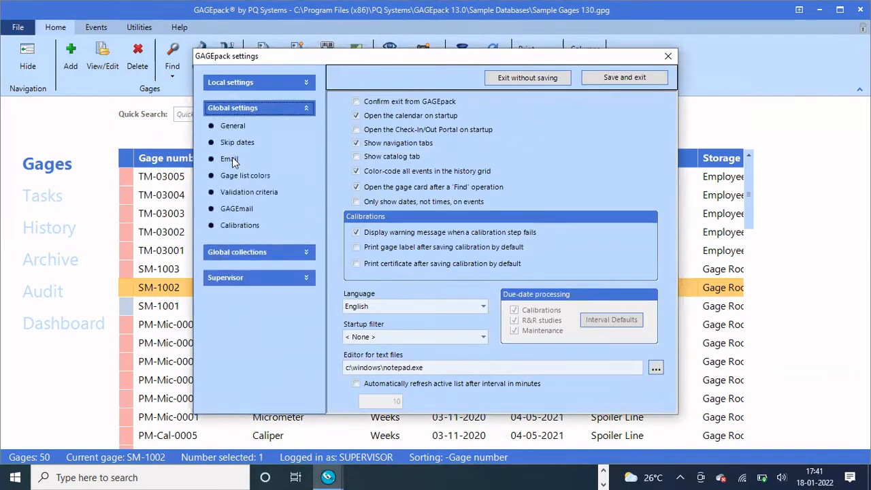
pyautogui.click(232, 142)
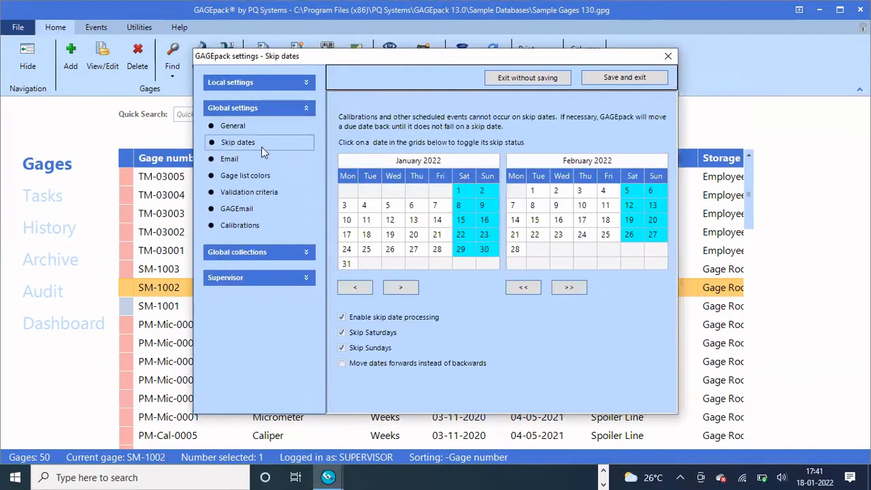
pyautogui.click(343, 366)
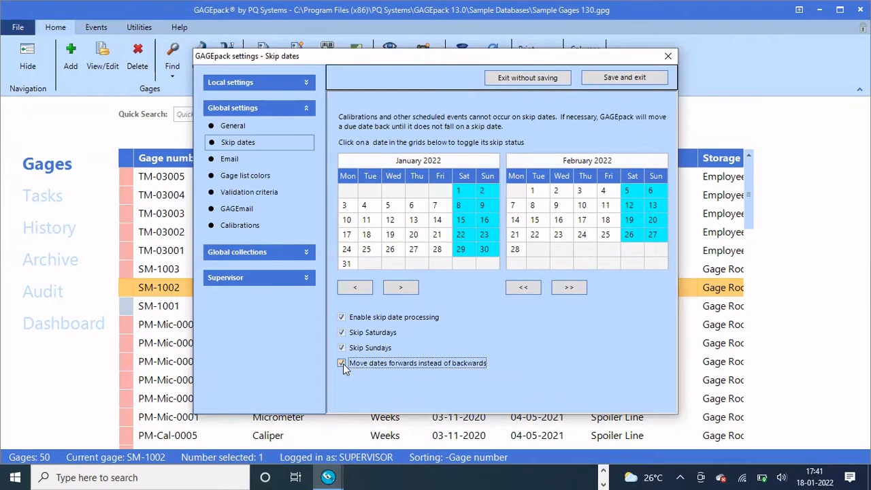
pyautogui.click(620, 76)
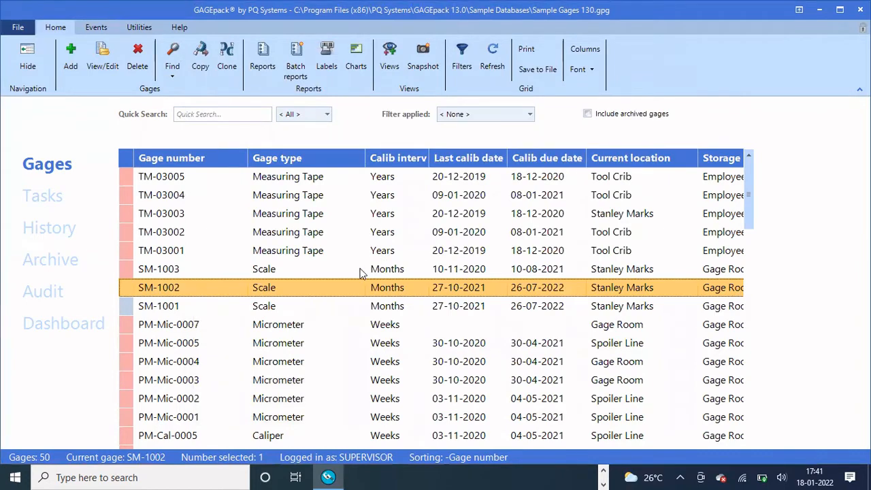
pyautogui.doubleClick(343, 292)
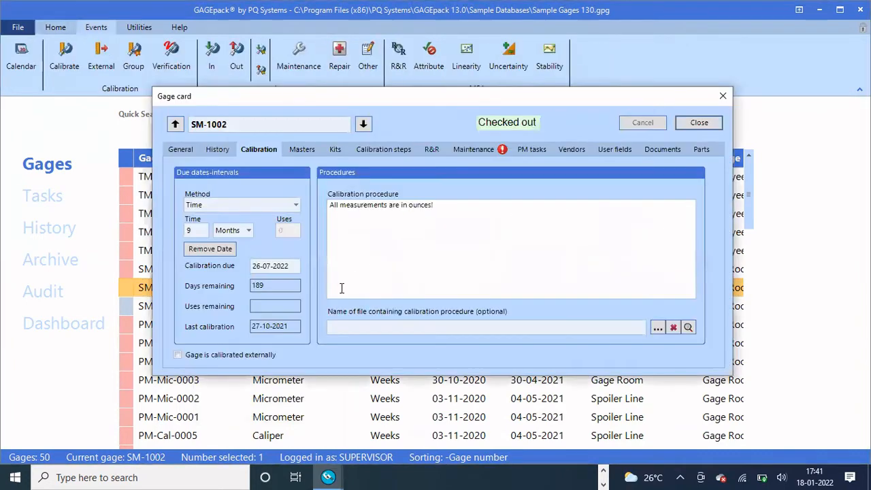
pyautogui.click(722, 95)
# In the global skip date settings, clear the skip mark on 27 July 2022 and set it again.
pyautogui.click(17, 27)
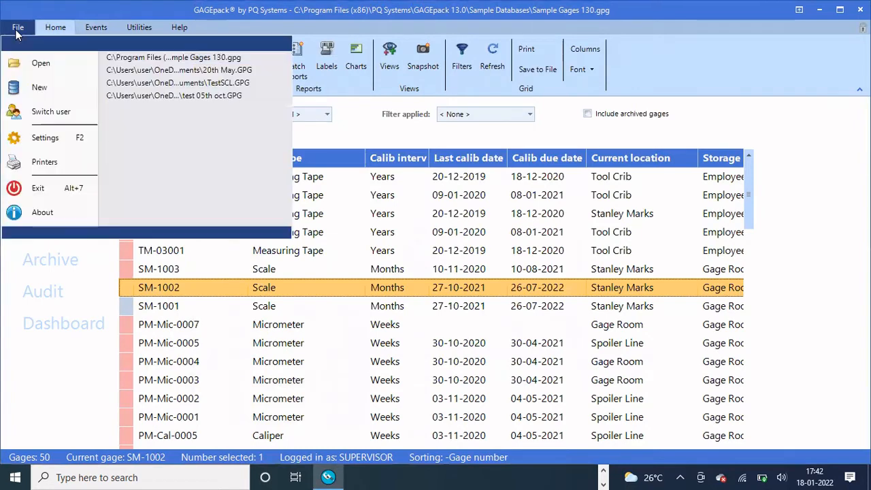
pyautogui.click(54, 139)
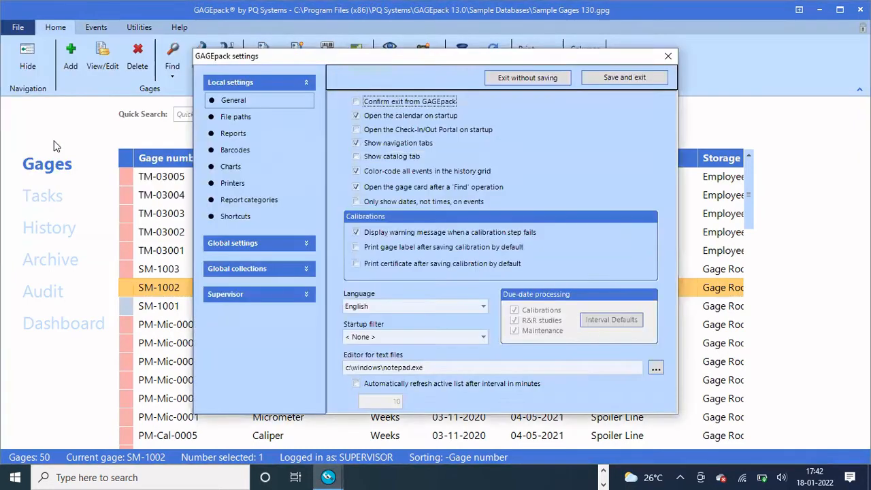
pyautogui.click(244, 246)
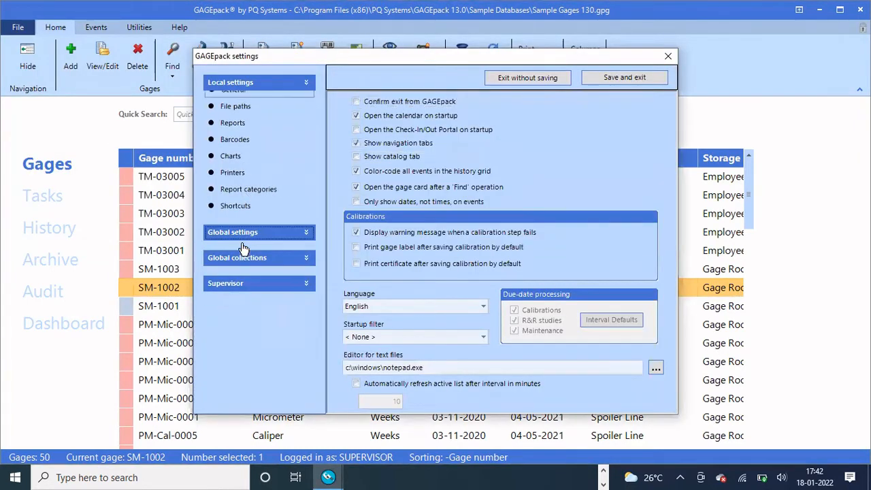
pyautogui.click(237, 144)
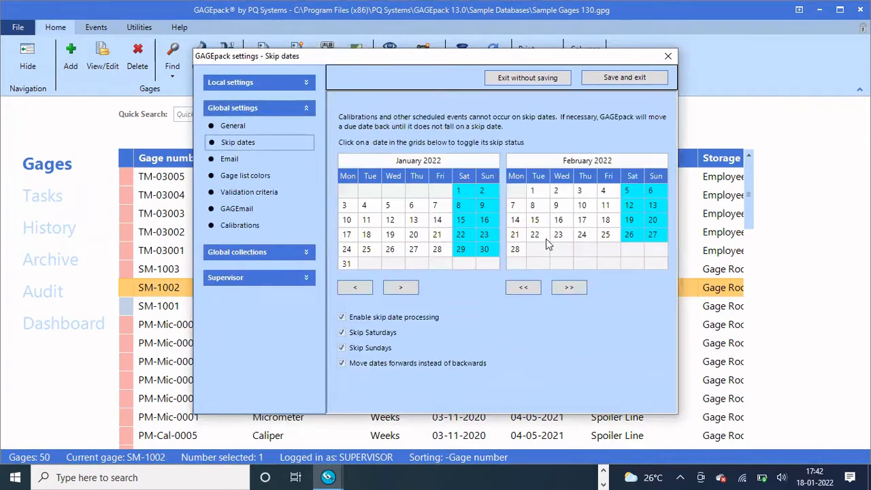
pyautogui.click(398, 289)
pyautogui.click(397, 289)
pyautogui.click(398, 289)
pyautogui.click(398, 289)
pyautogui.click(398, 289)
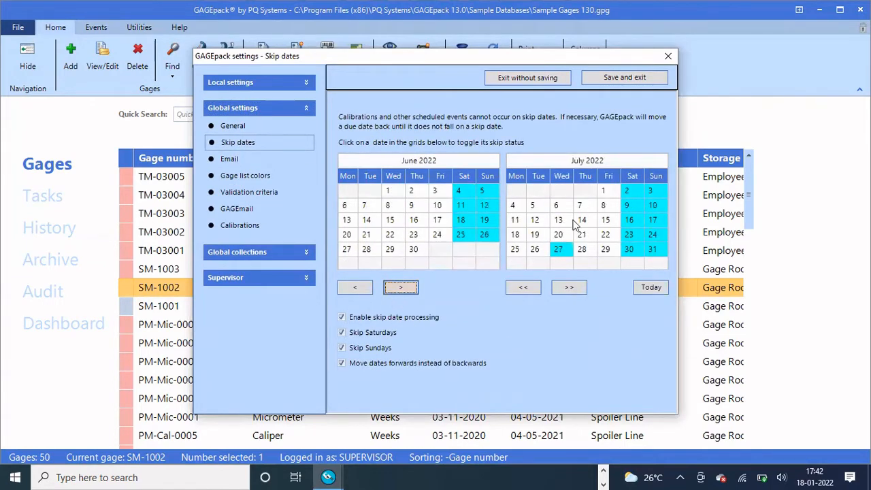
pyautogui.click(557, 251)
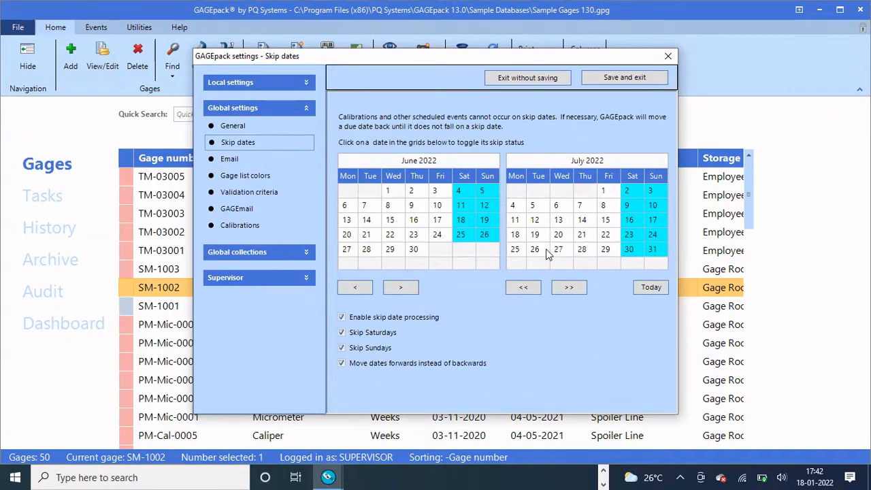
pyautogui.click(558, 252)
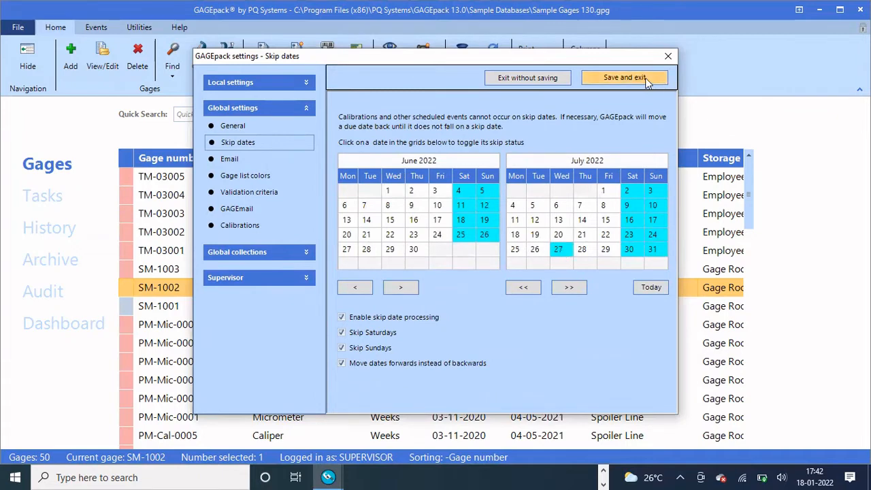
# Save the skip date settings with all due dates updated, and check the new calibration due date on gage SM-1002's card.
pyautogui.click(645, 78)
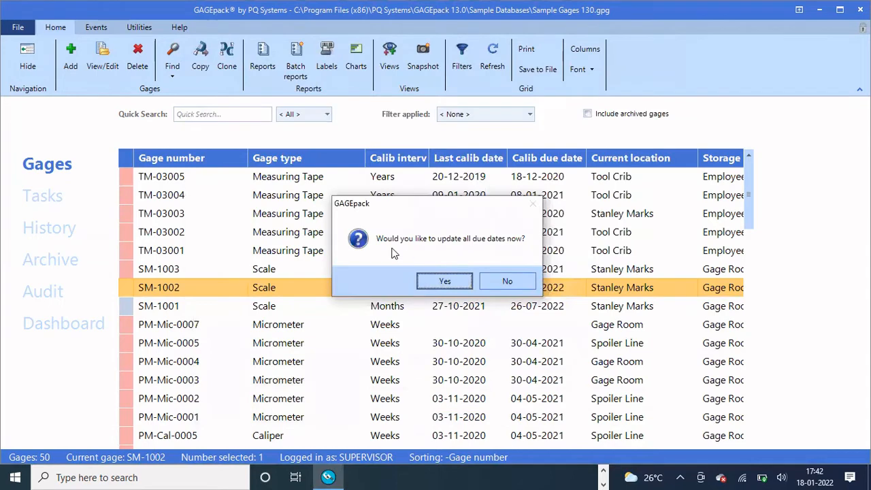
pyautogui.click(441, 283)
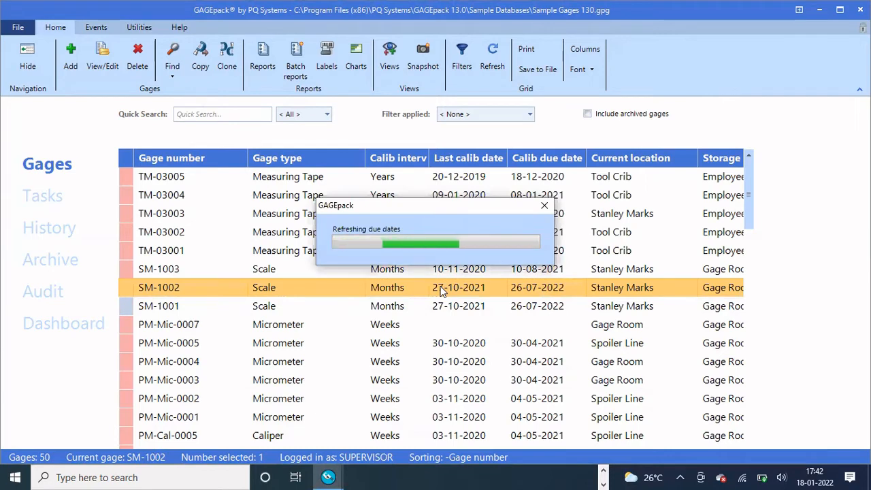
pyautogui.doubleClick(272, 293)
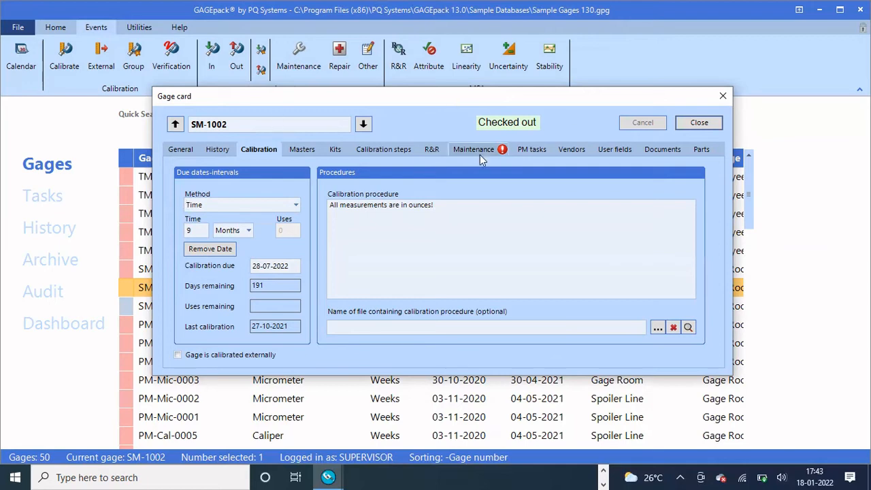
pyautogui.click(724, 96)
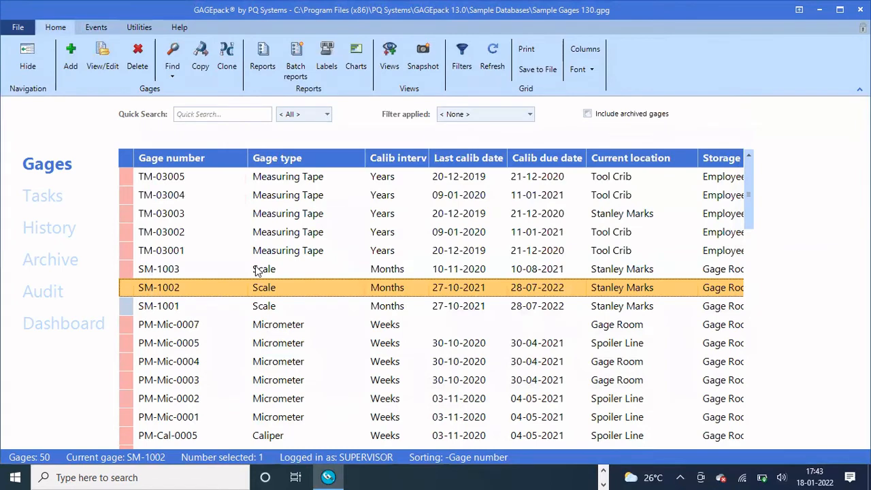